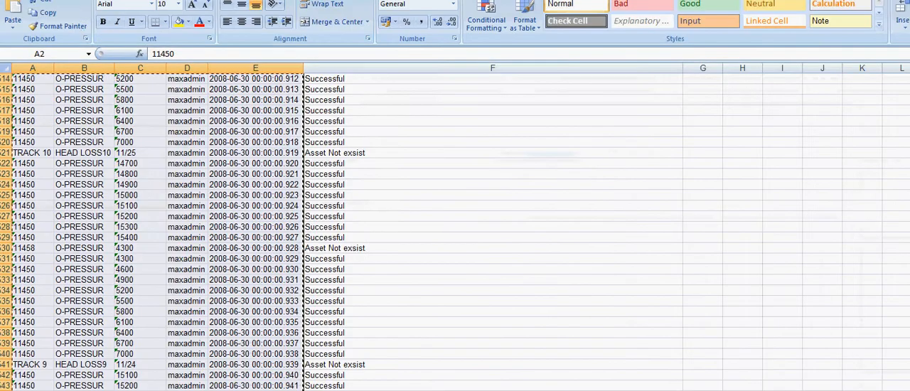
Step: Review the Asset, Meter, New Reading, Inspector and New Reading Date columns at the start of the meter readings sheet
left_click(370, 175)
left_click(263, 164)
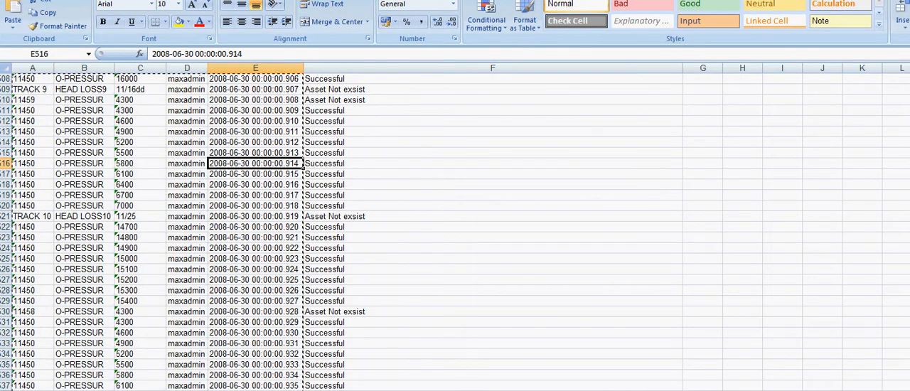
key("ctrl+Up")
key("Left")
key("Left")
key("Left")
key("Left")
key("Down")
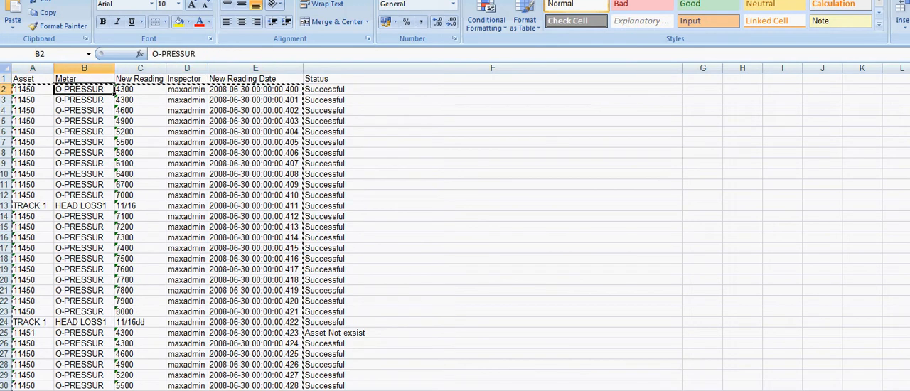
key("Right")
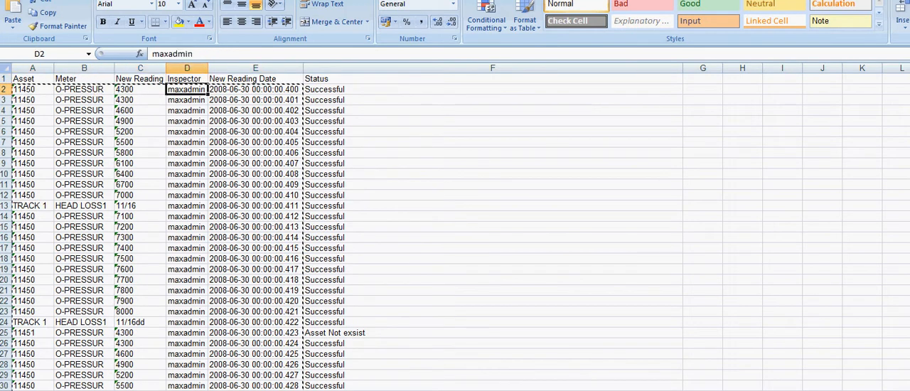
key("Left")
key("Left")
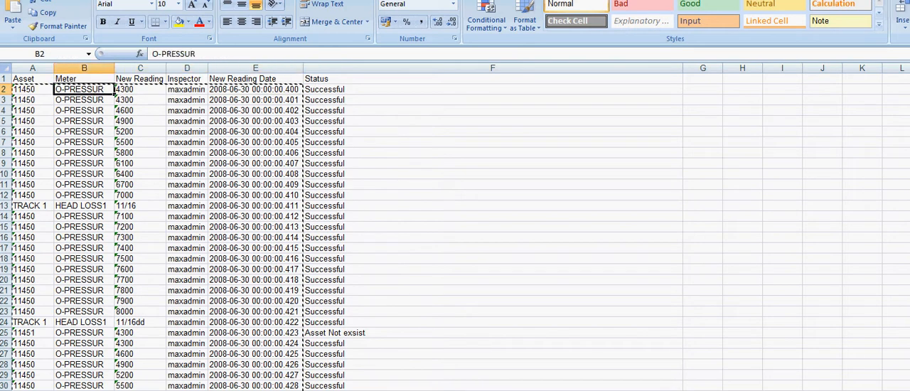
key("shift+Down")
key("shift+Down")
key("shift+Down")
key("shift+Down")
key("Down")
key("Down")
key("Down")
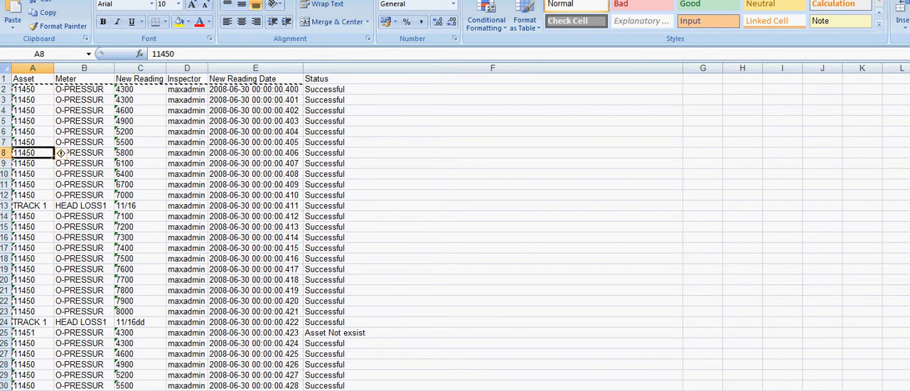
key("Up")
key("Up")
key("Right")
key("Right")
key("Right")
key("Right")
key("Right")
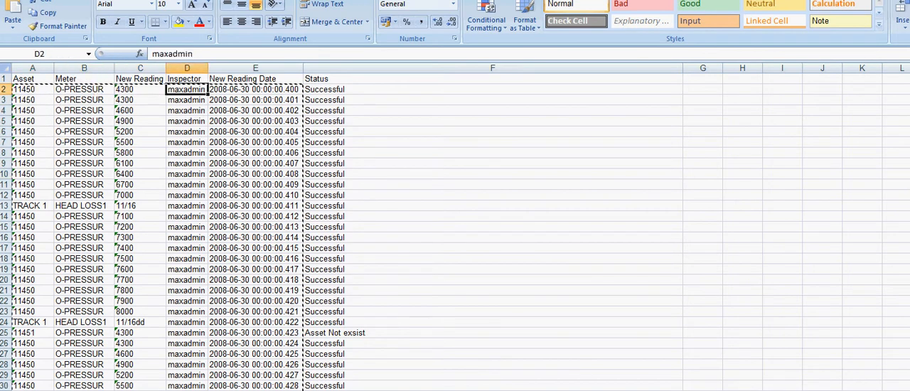
key("Left")
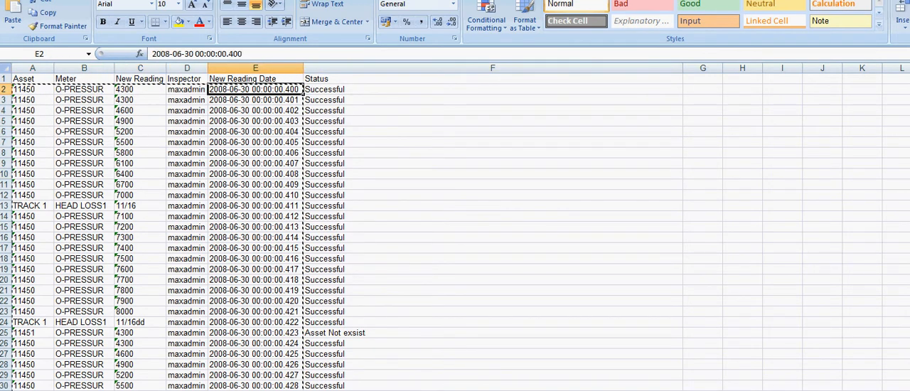
Step: Check how far the meter readings extend by going to the last filled row of the Asset column
key("Left")
key("Left")
key("Left")
key("Left")
key("ctrl+Down")
key("ctrl+Down")
key("ctrl+Up")
key("Up")
key("Down")
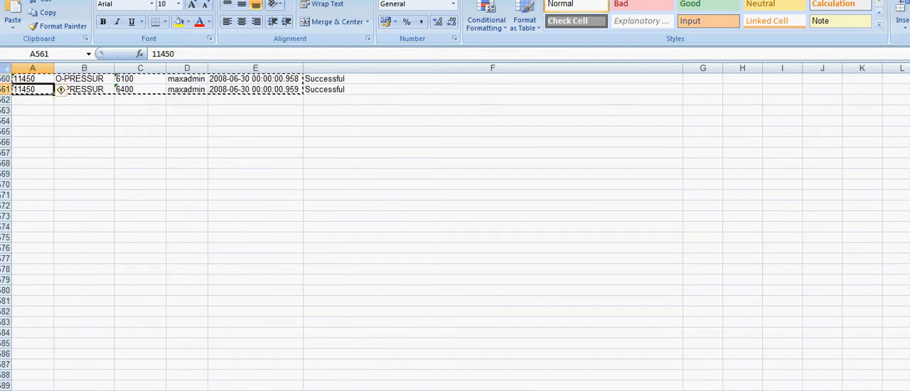
Step: Select all meter reading rows from A2 through the New Reading Date column, excluding headers and Status, and switch to Maximo Assets
key("ctrl+Home")
key("Down")
key("ctrl+shift+Right")
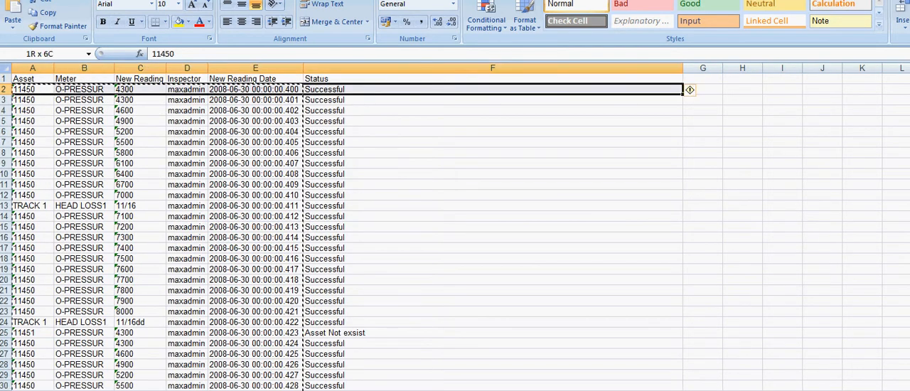
key("ctrl+shift+Down")
key("shift+Left")
key("shift+Left")
key("shift+Right")
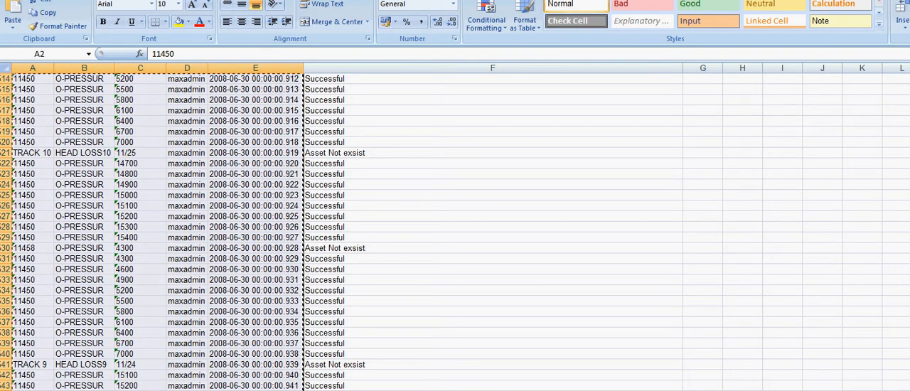
key("ctrl+Page_Down")
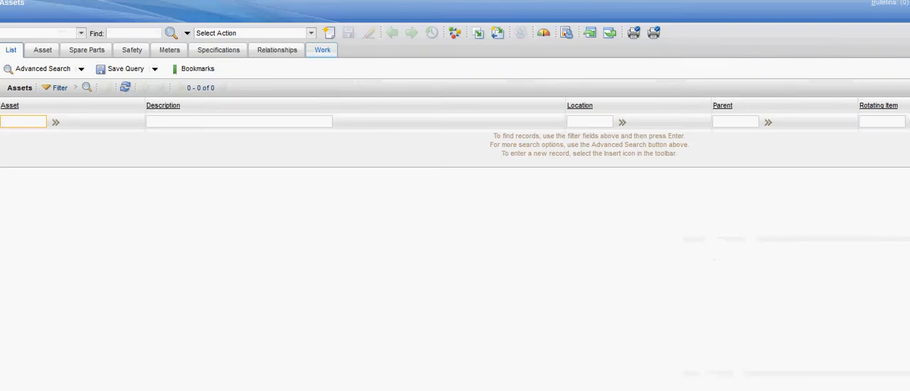
left_click(311, 33)
left_click(268, 200)
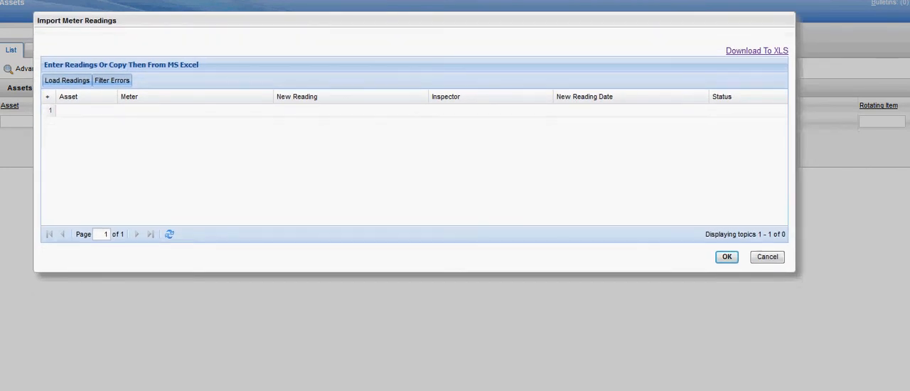
left_click(87, 111)
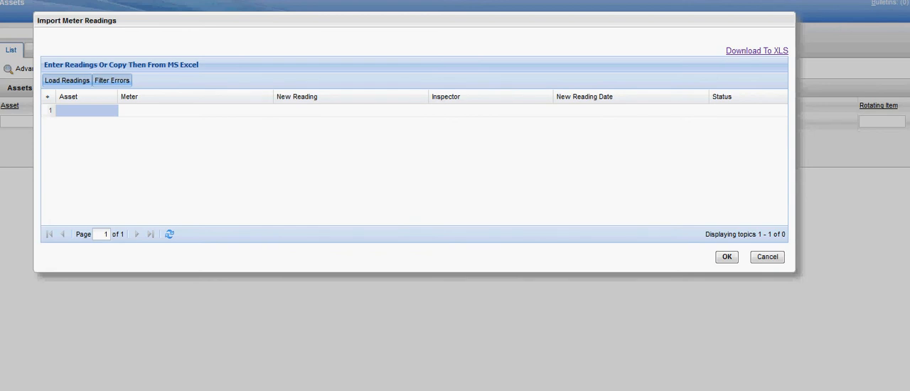
key("ctrl+v")
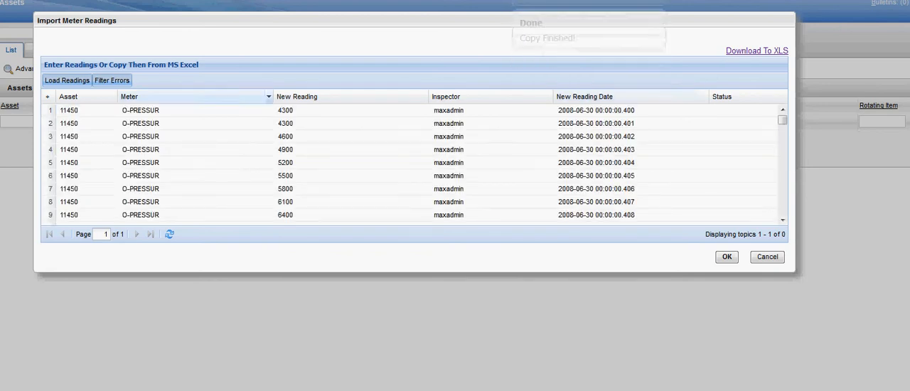
mouse_move(783, 120)
left_mouse_down()
mouse_move(782, 209)
mouse_move(782, 119)
left_mouse_up()
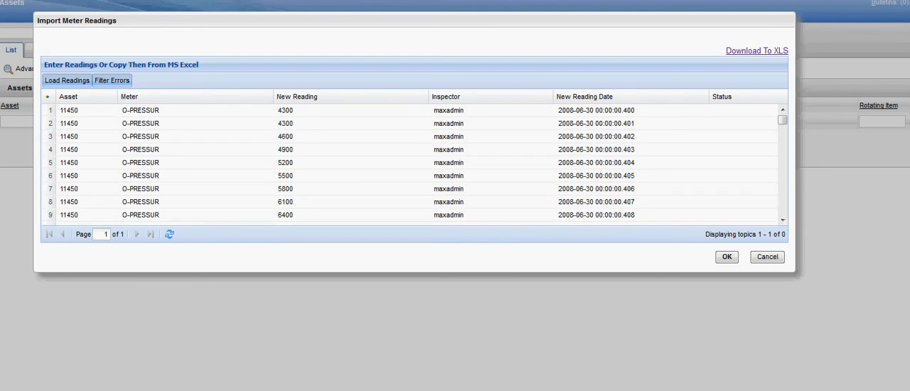
left_click(767, 257)
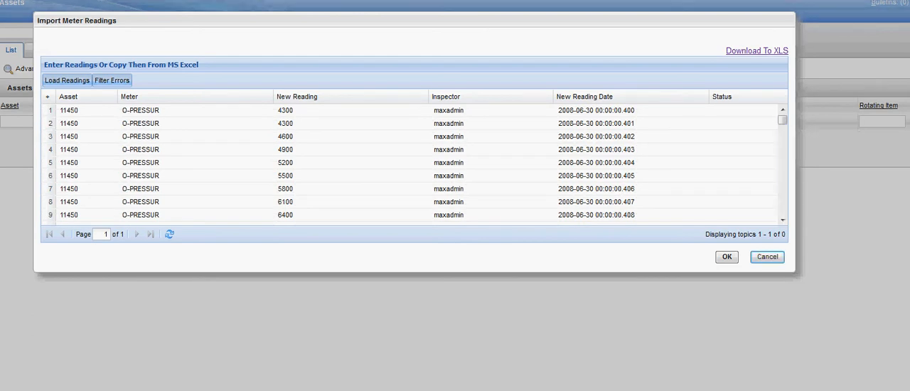
Step: Find asset 11450 and open its record
left_click(133, 34)
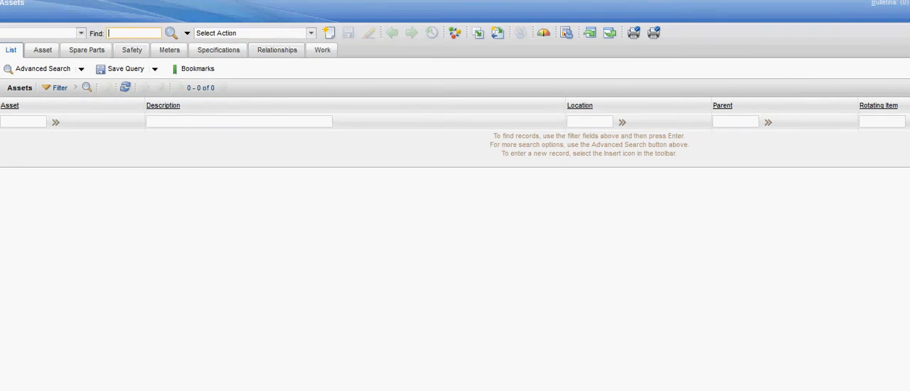
type("11450")
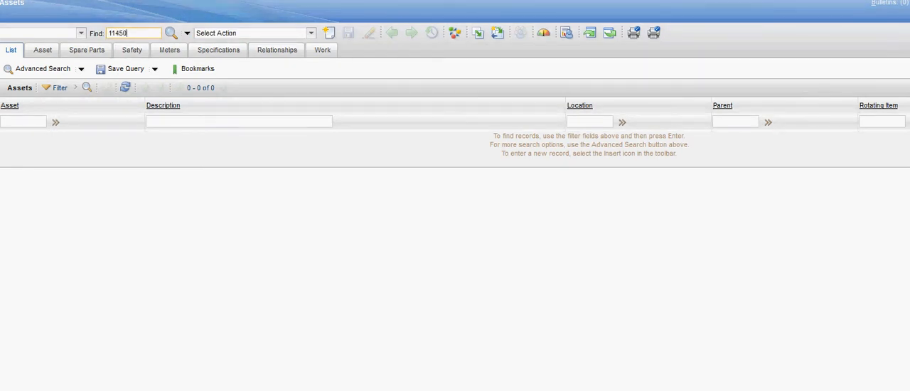
key("Return")
Step: Examine the characteristic and gauge meter readings in the asset's meter reading history, and close the history without changes
left_click(310, 32)
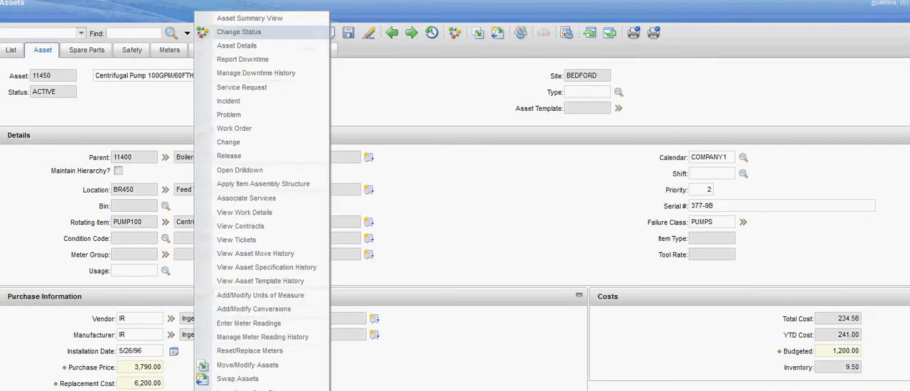
left_click(262, 337)
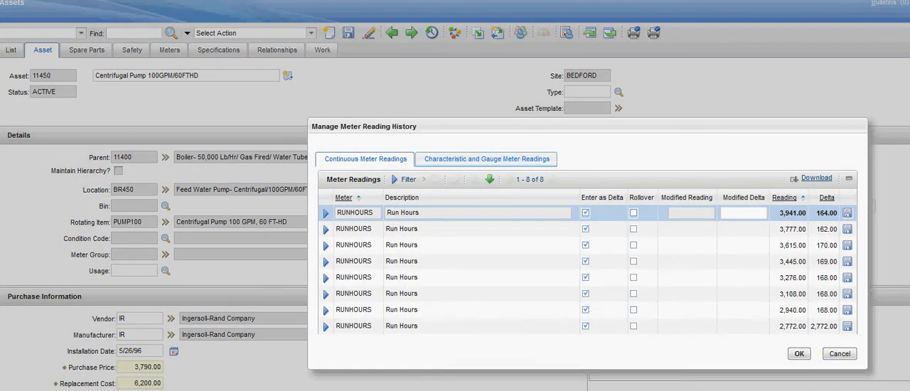
left_click(486, 159)
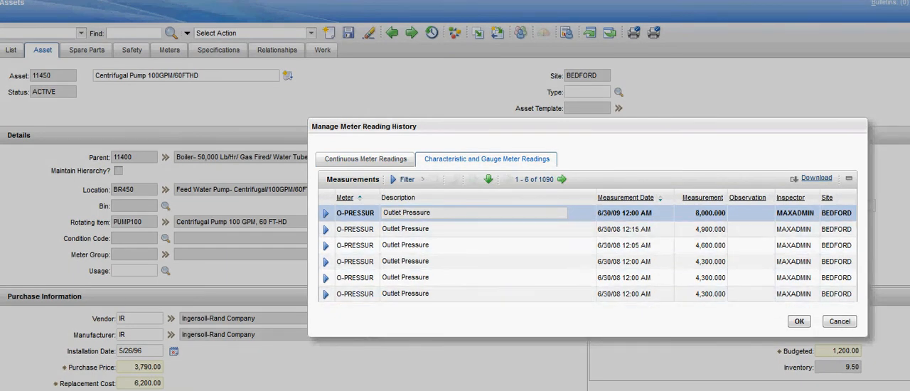
left_click(840, 321)
Step: Paste the copied Excel readings into the Import Meter Readings grid from the first Asset cell and load them
left_click(311, 32)
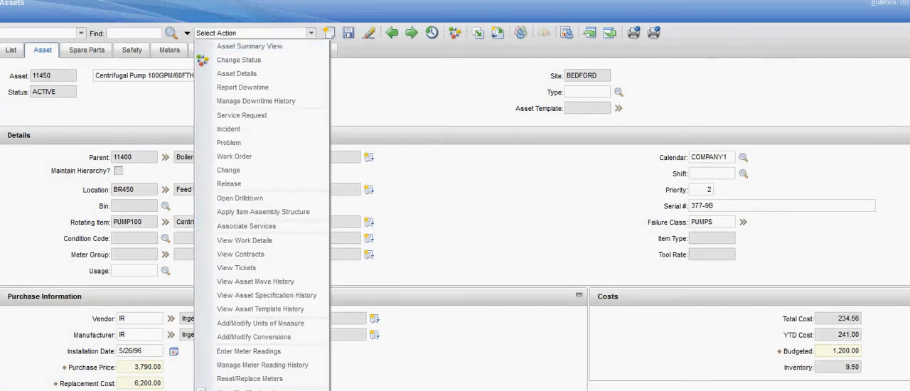
left_click(250, 390)
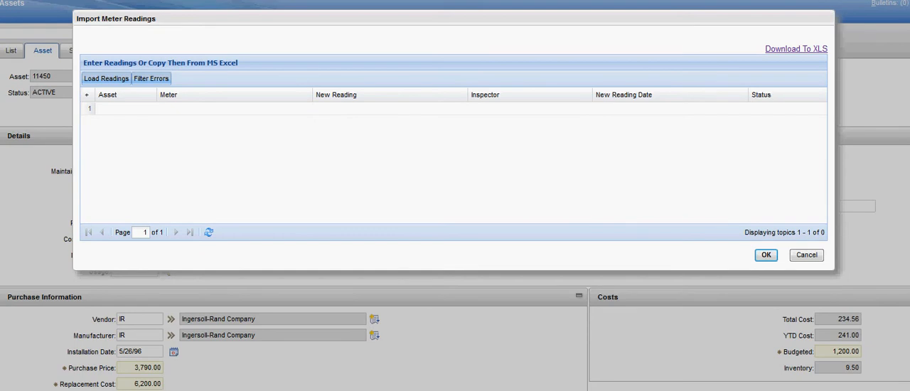
left_click(126, 109)
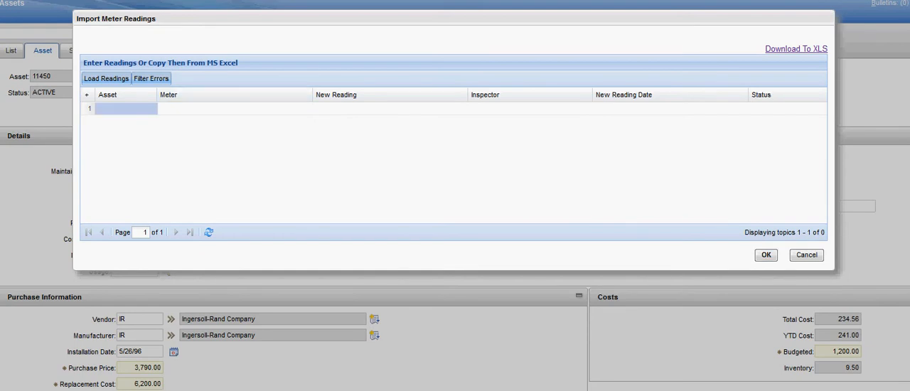
key("ctrl+v")
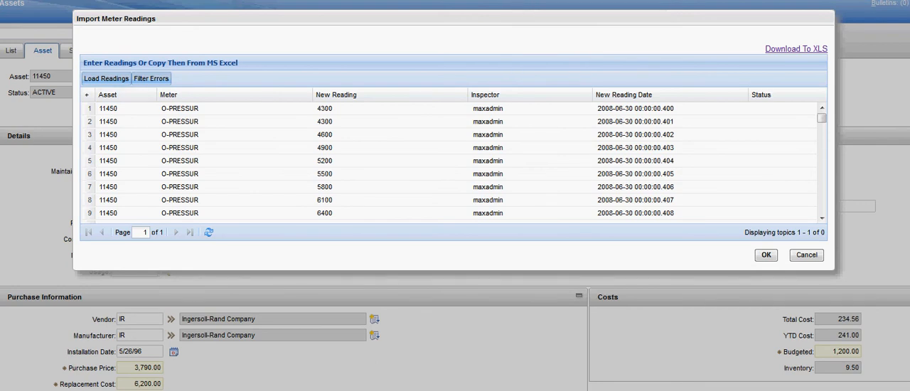
mouse_move(822, 119)
left_mouse_down()
mouse_move(822, 208)
mouse_move(822, 118)
left_mouse_up()
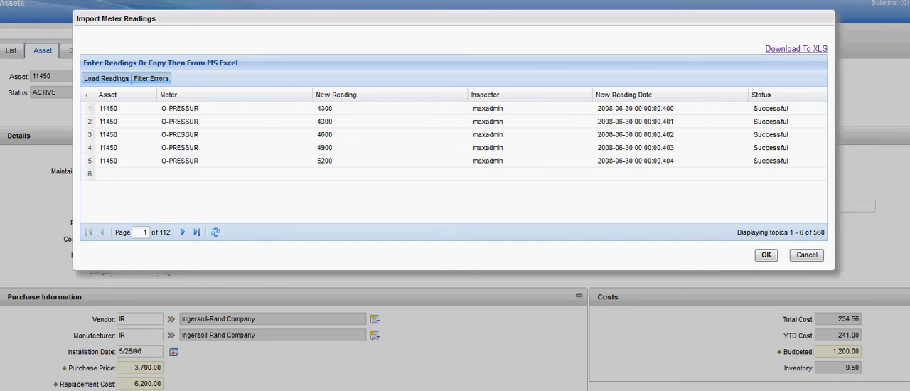
Step: Download the import results as MeterReding.xls and try to open the file in Excel, declining to reopen the workbook of the same name
left_click(796, 49)
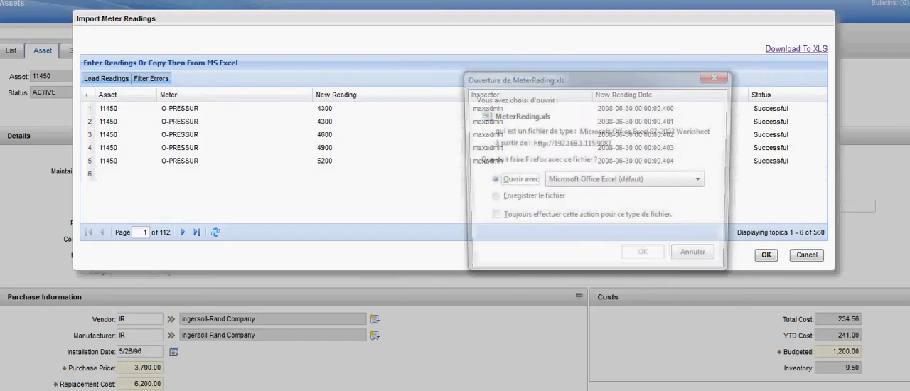
left_click(646, 257)
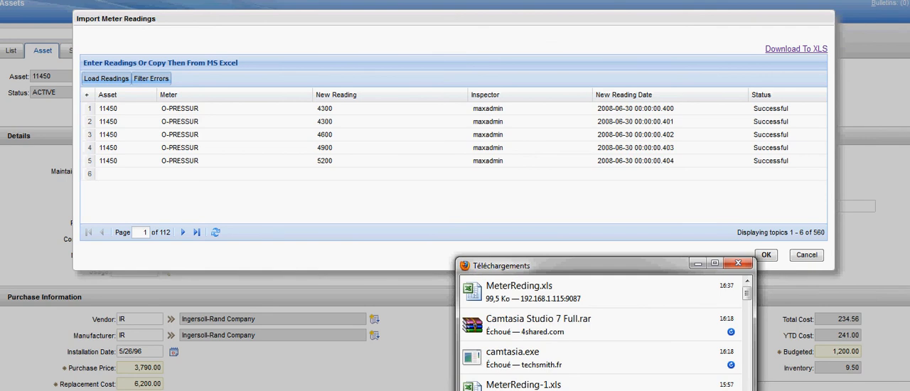
left_click_drag(604, 265, 377, 65)
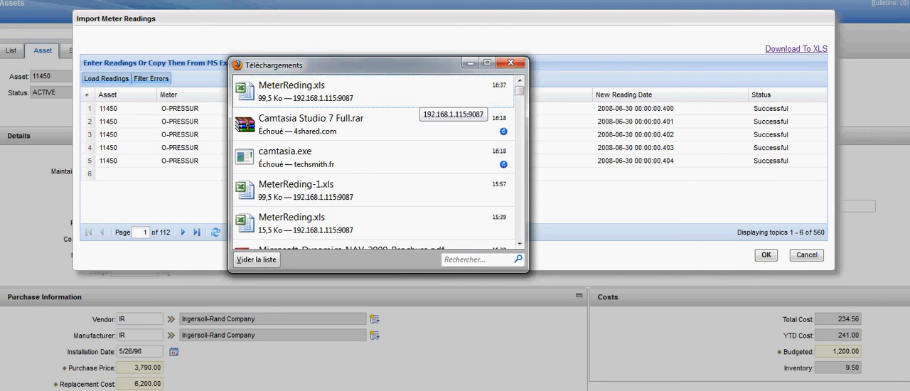
left_click(419, 93)
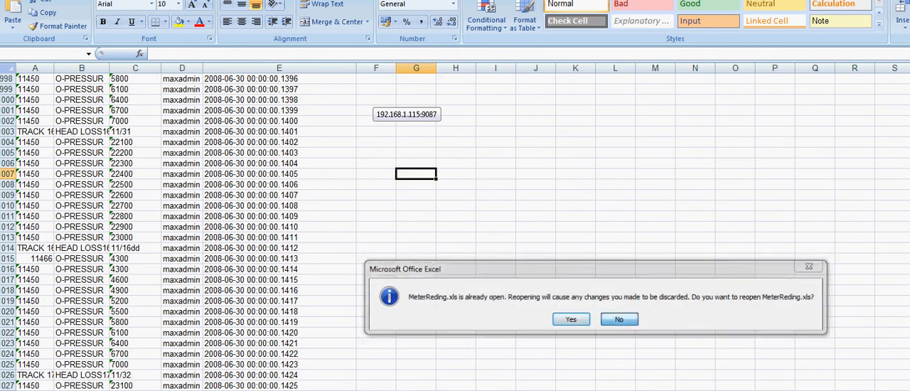
left_click(619, 319)
Step: Close both open Excel workbooks without saving changes and open the newly downloaded MeterReding.xls
left_click(535, 153)
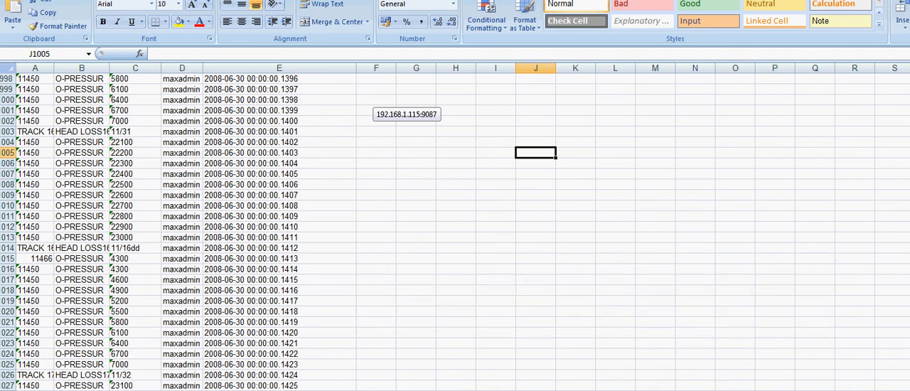
key("ctrl+w")
left_click(597, 320)
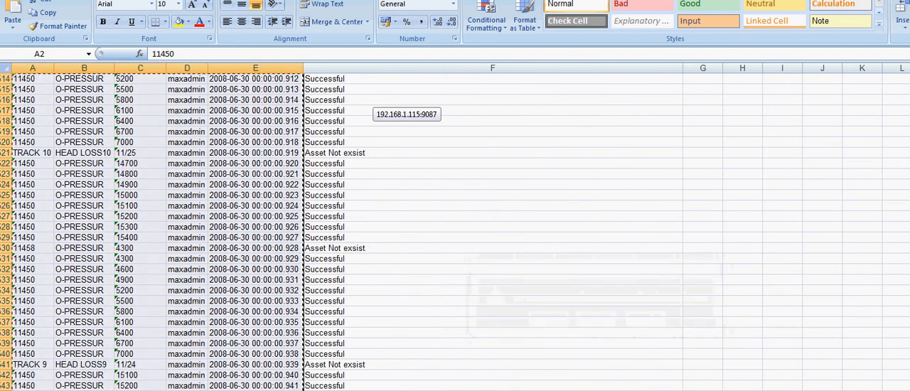
key("ctrl+w")
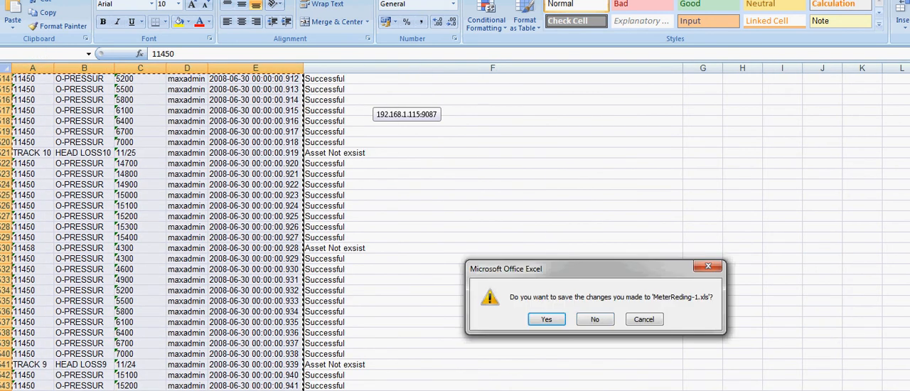
left_click(595, 319)
left_click(594, 325)
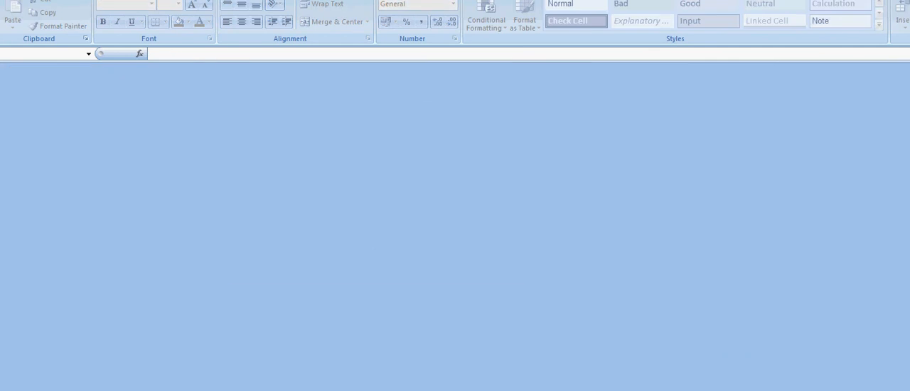
key("alt+Tab")
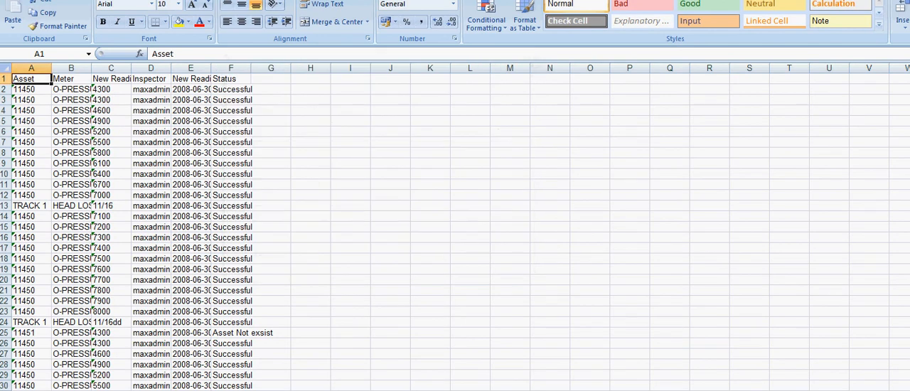
Step: Auto-fit the widths of all columns in the results sheet to their contents, and clear the whole-sheet selection
left_click(32, 69)
double_click(52, 69)
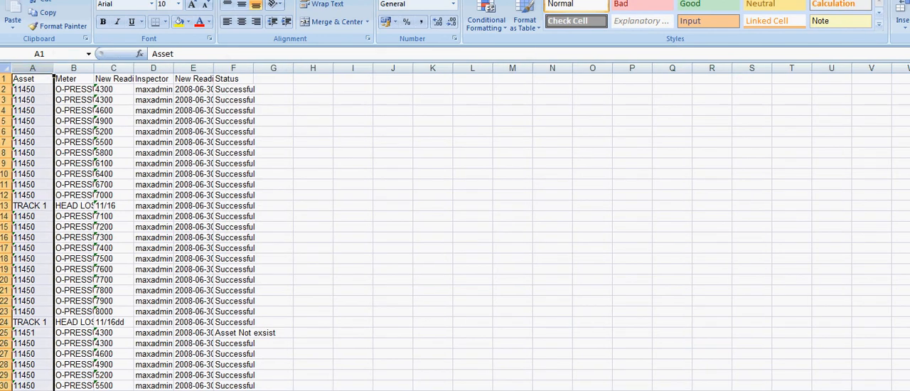
left_click(5, 68)
double_click(54, 68)
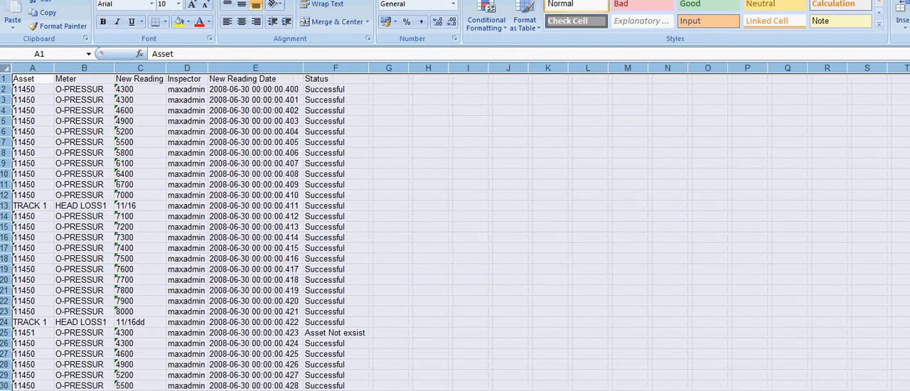
left_click(256, 142)
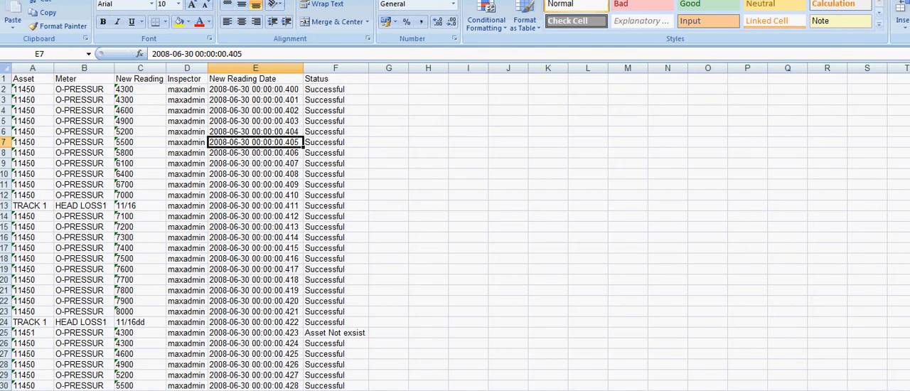
Step: Widen the Status column to several times its width and examine the import statuses of the readings down the sheet
left_click(335, 343)
left_click(336, 333)
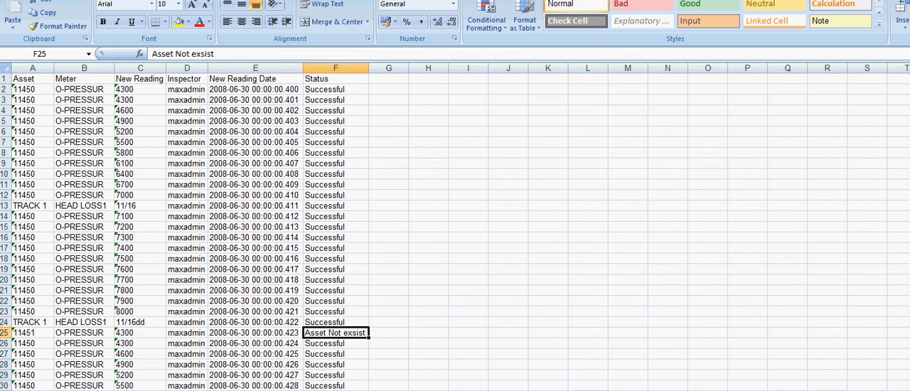
scroll(455, 234, "down", 3)
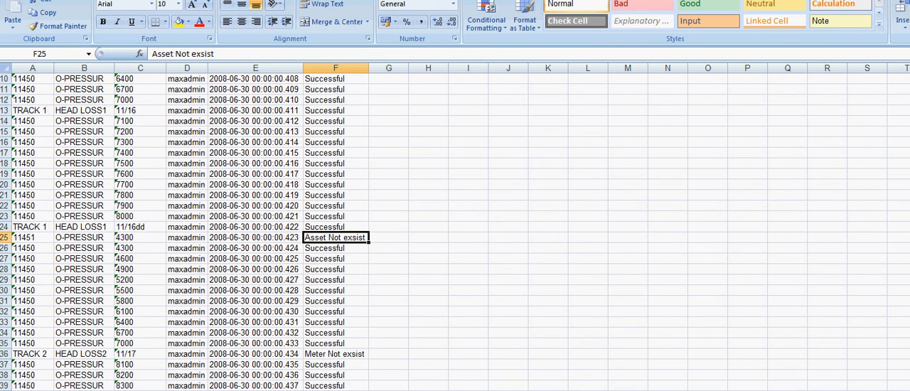
left_click_drag(368, 67, 623, 68)
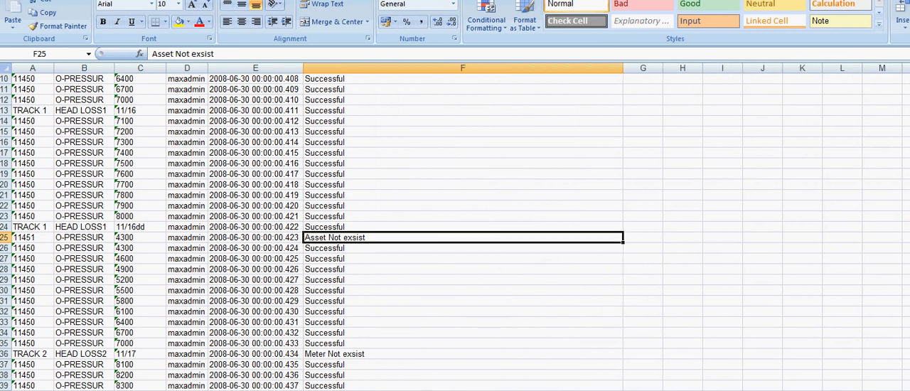
scroll(454, 235, "down", 8)
left_click(356, 343)
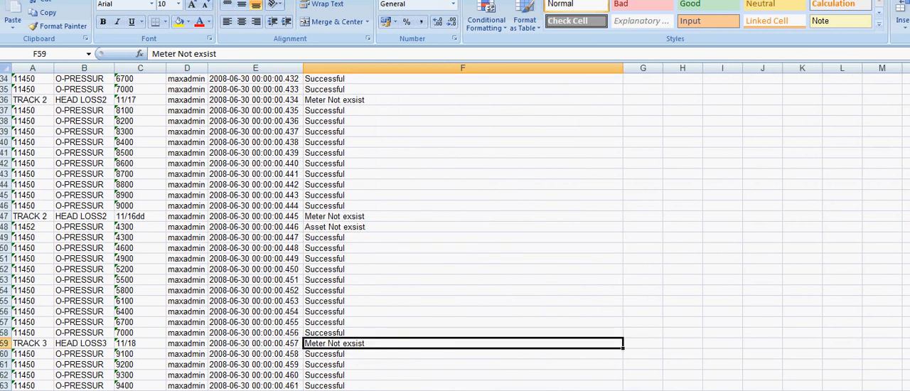
scroll(356, 343, "down", 10)
scroll(455, 235, "down", 20)
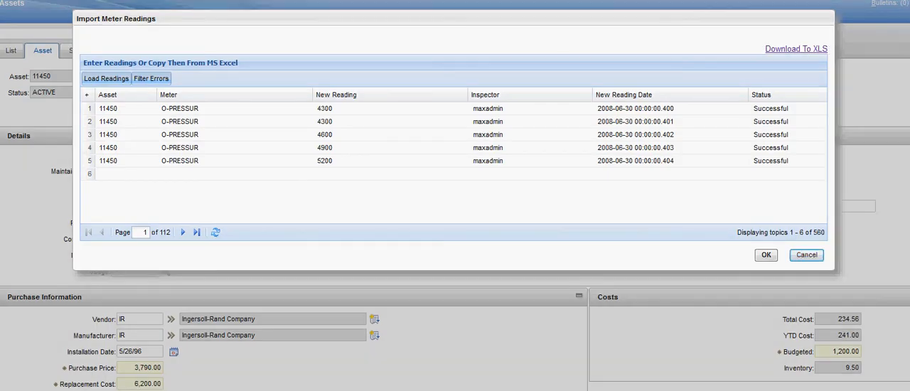
Step: Return to Maximo, cancel the Import Meter Readings dialog, and view the asset's characteristic and gauge readings in Manage Meter Reading History
left_click(807, 255)
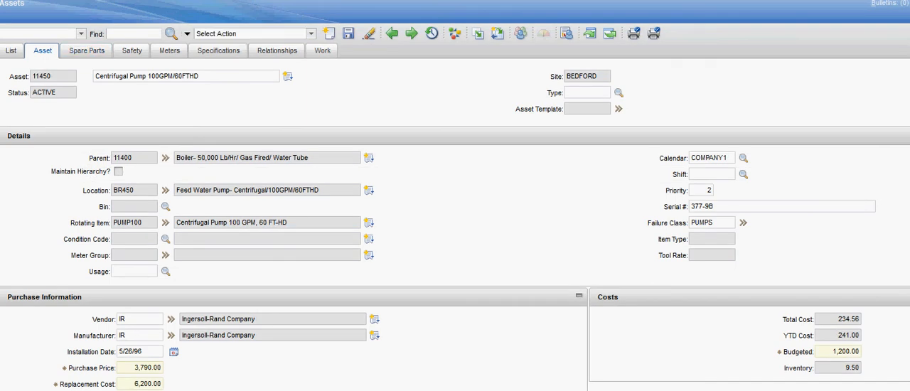
left_click(311, 33)
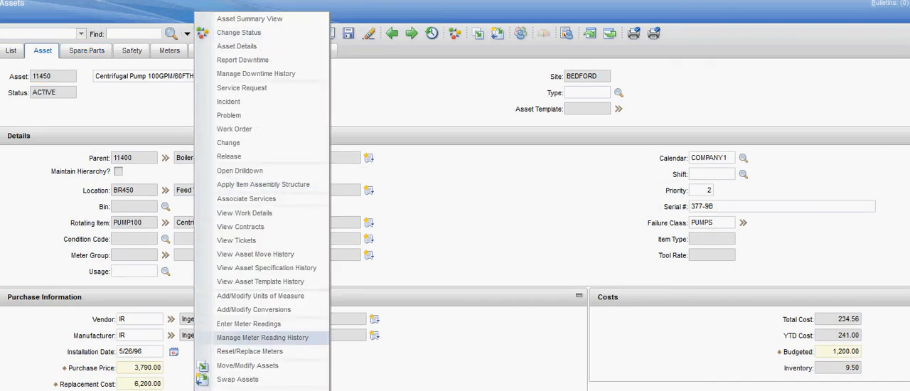
left_click(262, 337)
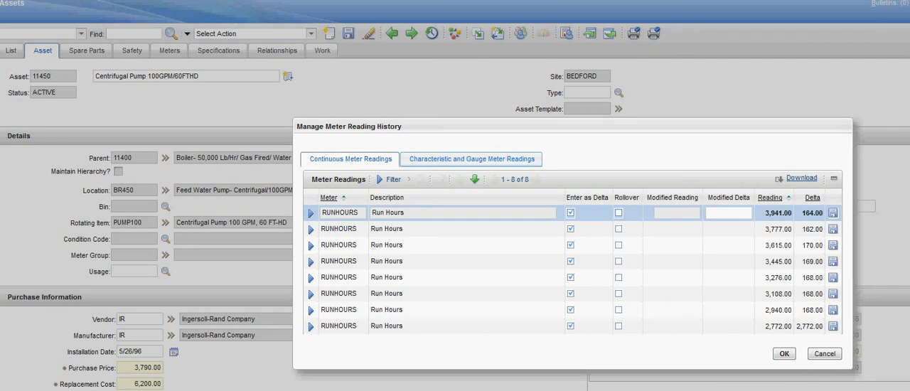
left_click(472, 159)
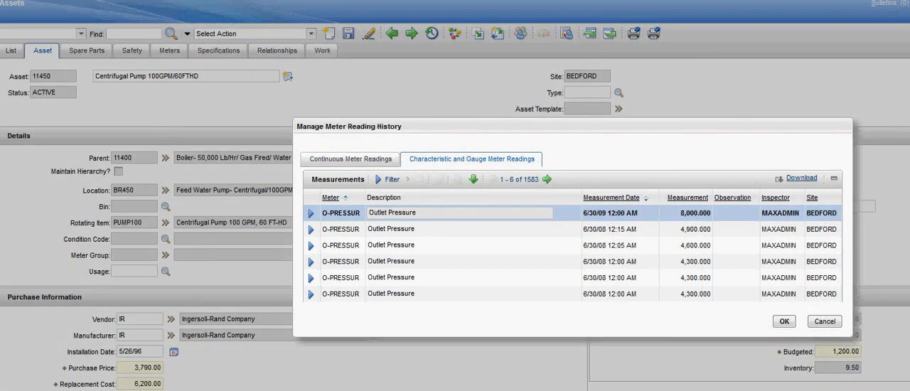